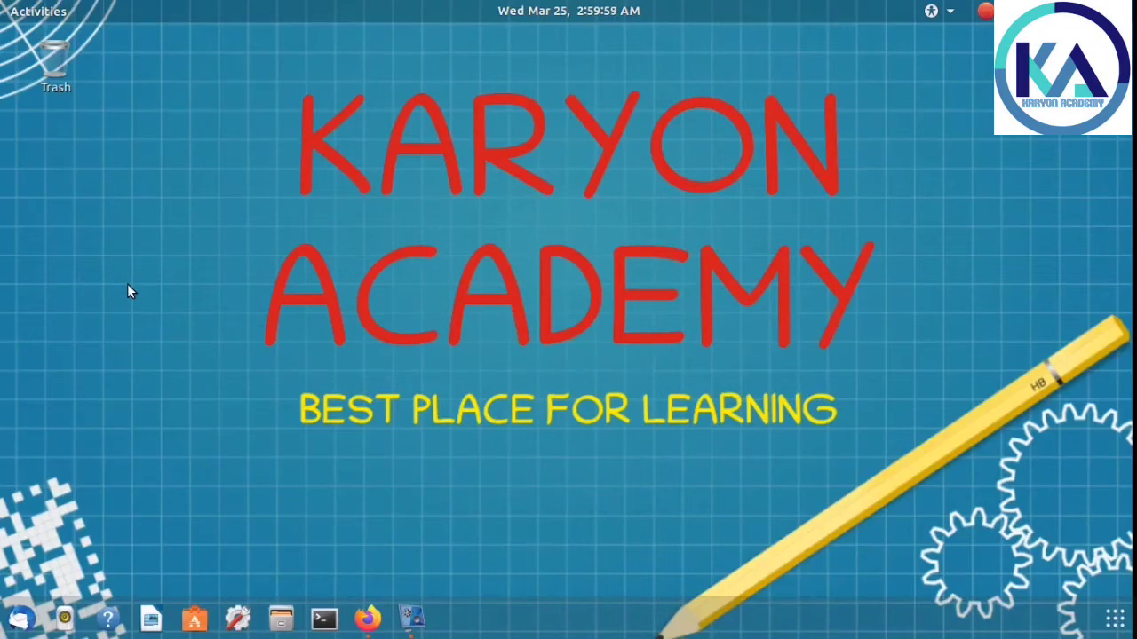
Step: Launch Firefox and search the web for NCBI to reach ncbi.nlm.nih.gov
{"action": "left_click", "coordinate": [365, 620]}
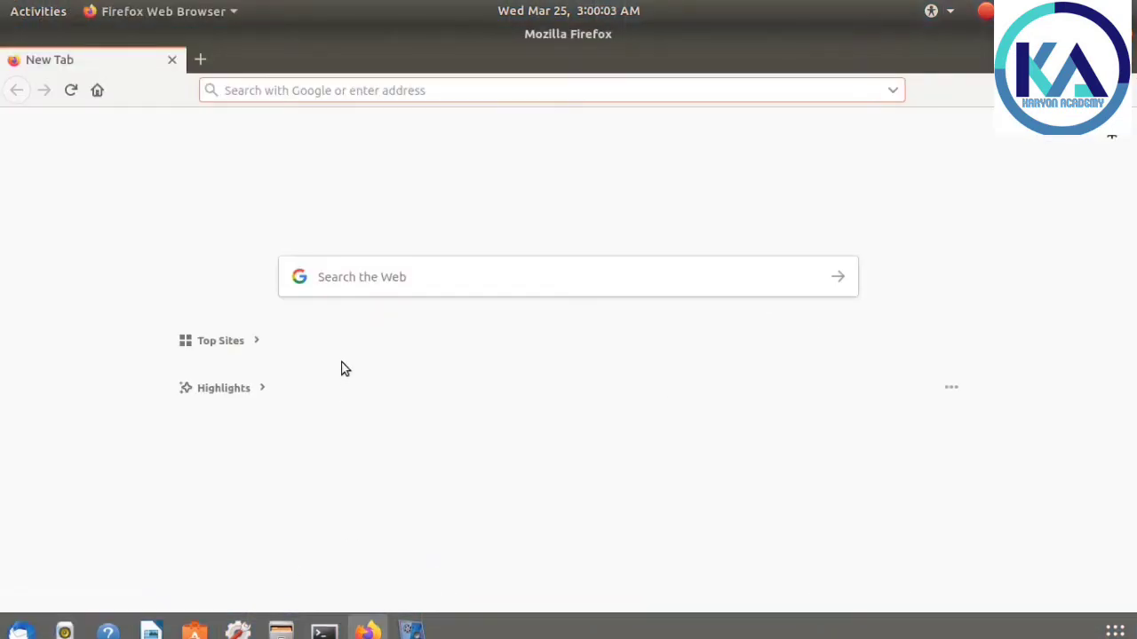
{"action": "left_click", "coordinate": [349, 280]}
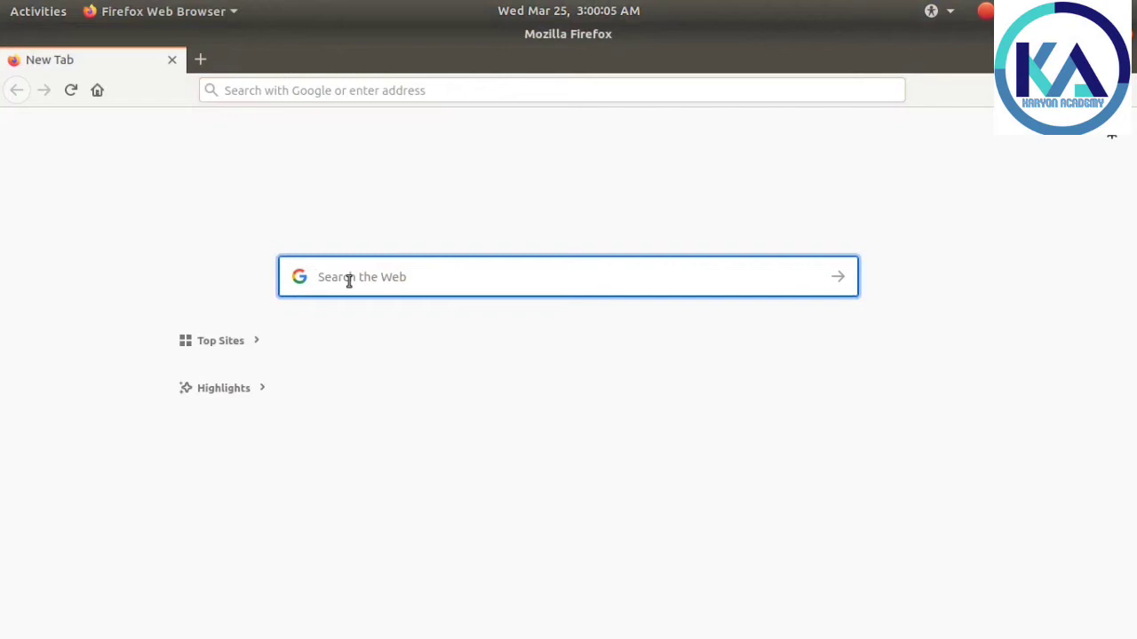
{"action": "type", "text": "NCB"}
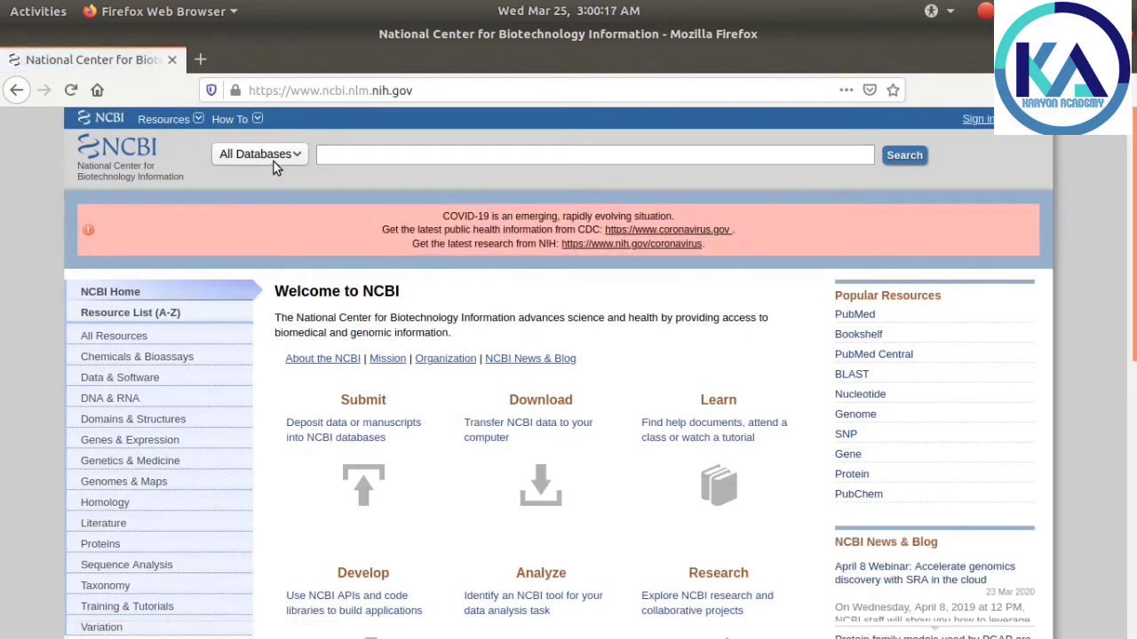
Step: Switch the NCBI search from All Databases to the Protein database
{"action": "left_click", "coordinate": [274, 162]}
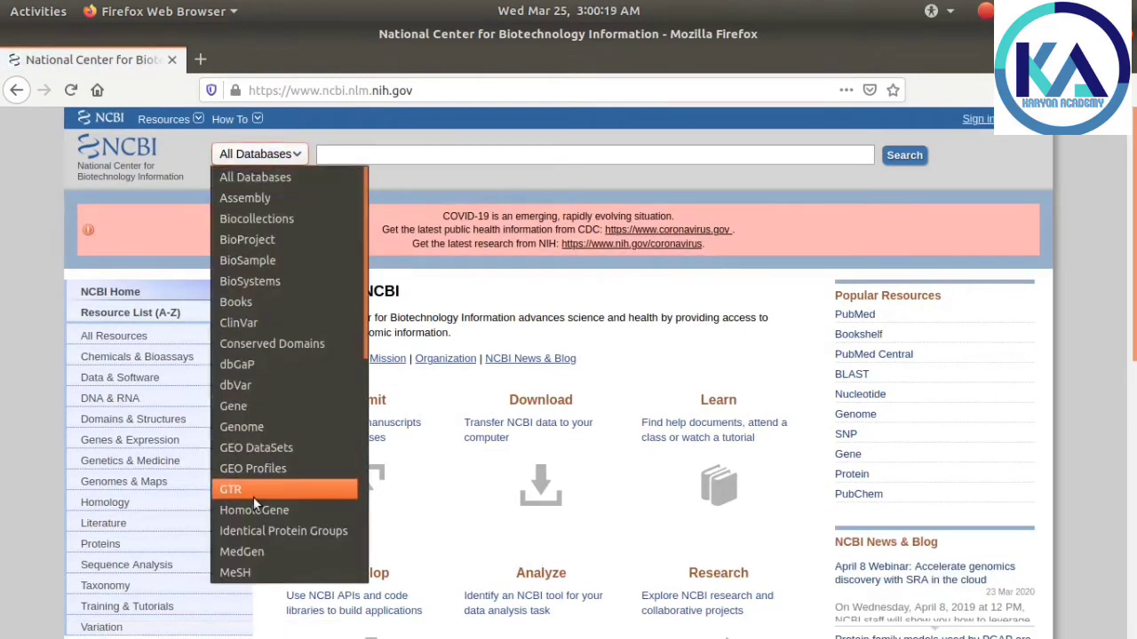
{"action": "scroll", "coordinate": [253, 496], "scroll_direction": "down", "scroll_amount": 2}
{"action": "scroll", "coordinate": [253, 496], "scroll_direction": "down", "scroll_amount": 3}
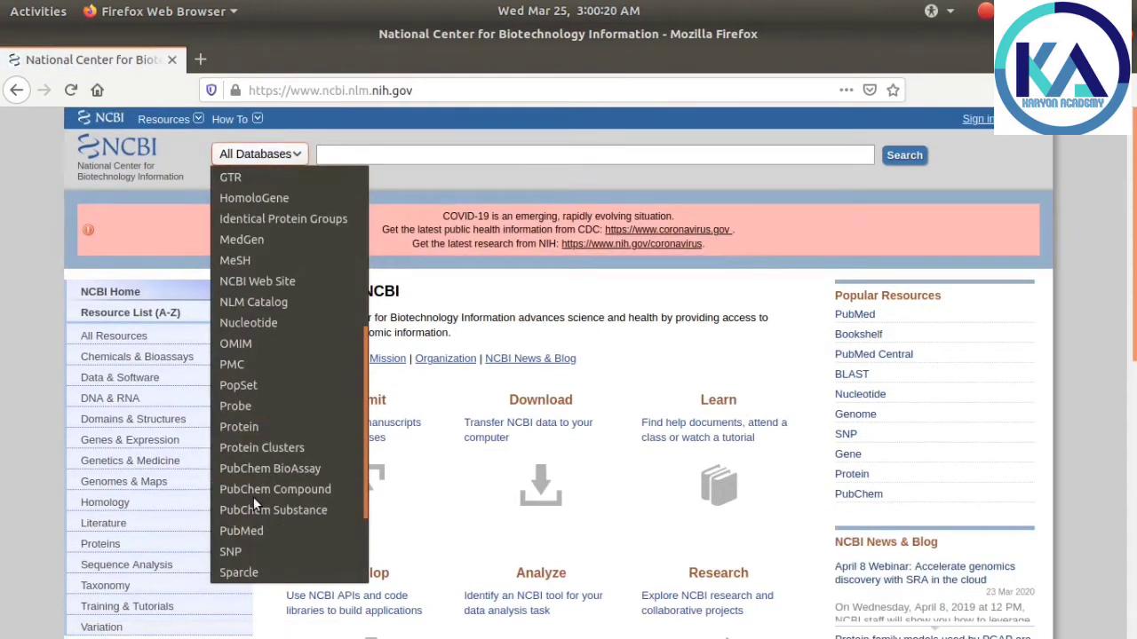
{"action": "left_click", "coordinate": [254, 429]}
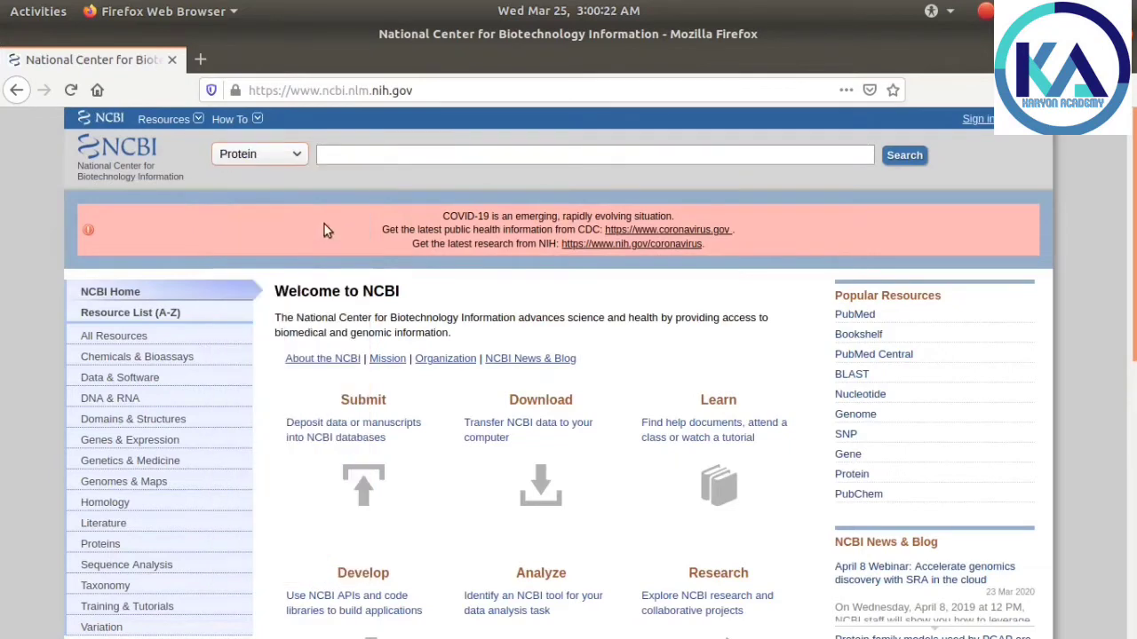
{"action": "left_click", "coordinate": [356, 157]}
Step: Search Protein for 'haemoglobin' and browse the 3696 matching records
{"action": "type", "text": "hemo"}
{"action": "type", "text": "globin"}
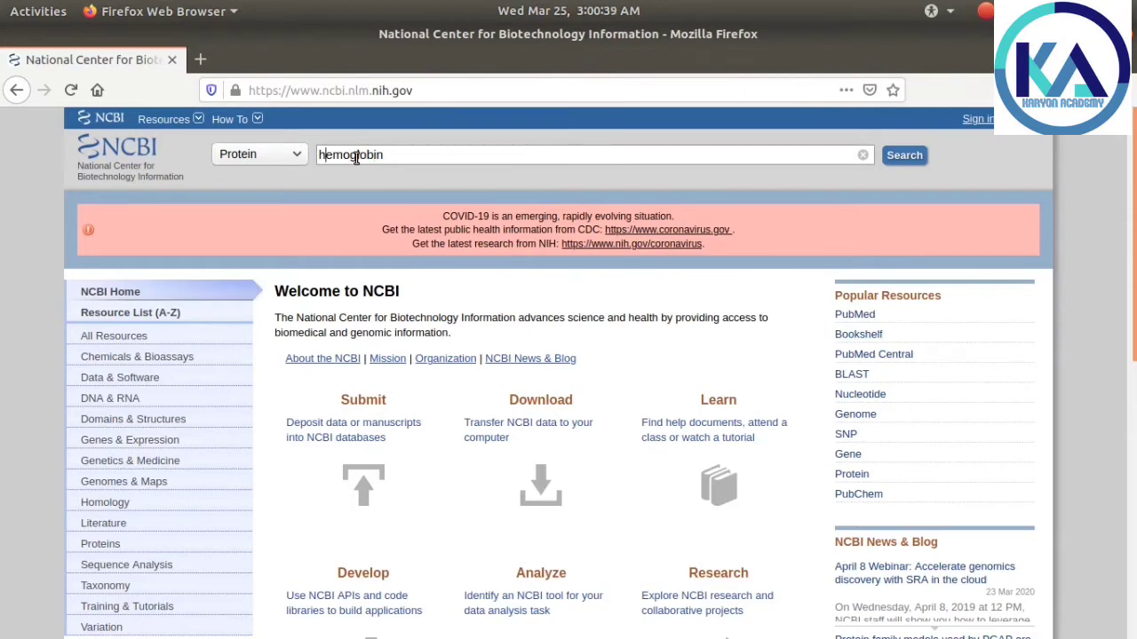
{"action": "type", "text": "a"}
{"action": "key", "text": "Return"}
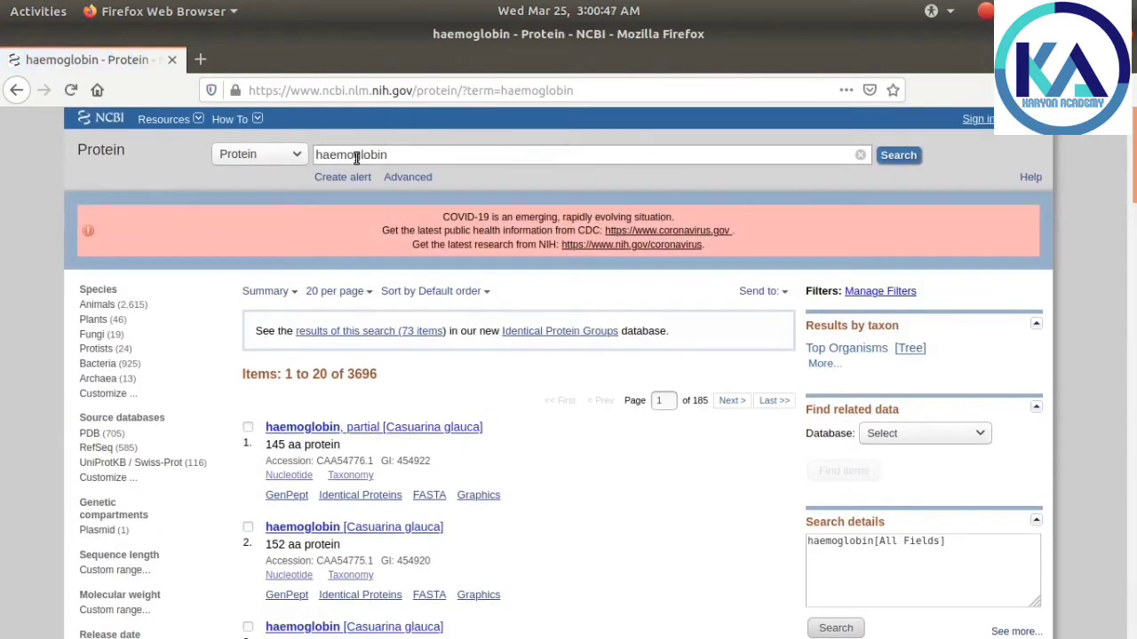
{"action": "scroll", "coordinate": [372, 462], "scroll_direction": "down", "scroll_amount": 5}
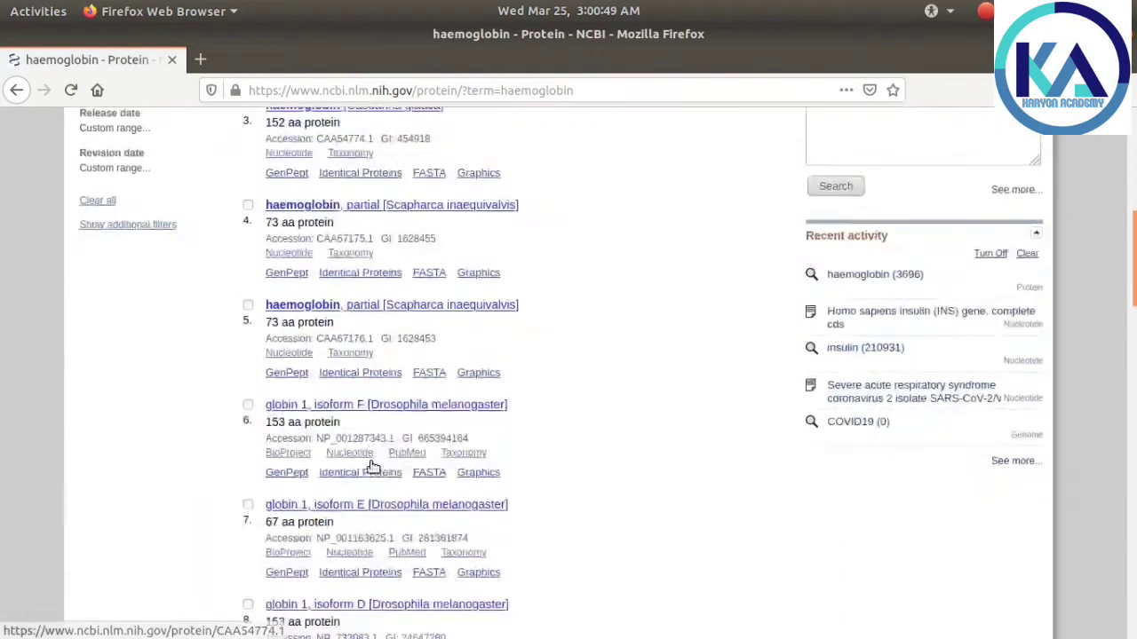
{"action": "scroll", "coordinate": [372, 468], "scroll_direction": "down", "scroll_amount": 9}
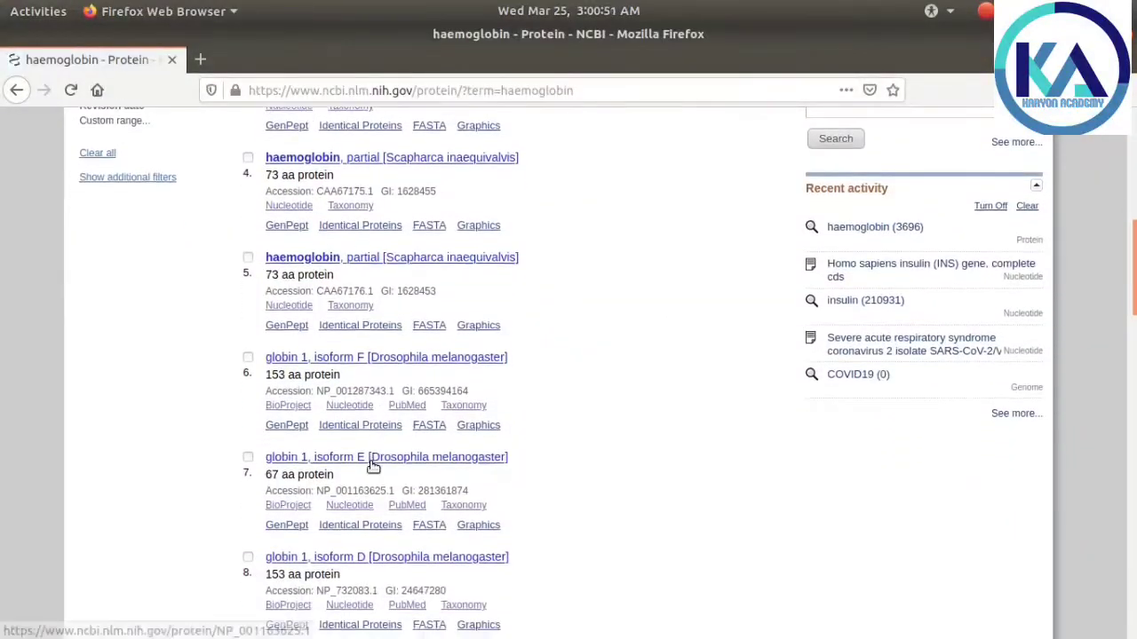
{"action": "scroll", "coordinate": [372, 468], "scroll_direction": "down", "scroll_amount": 7}
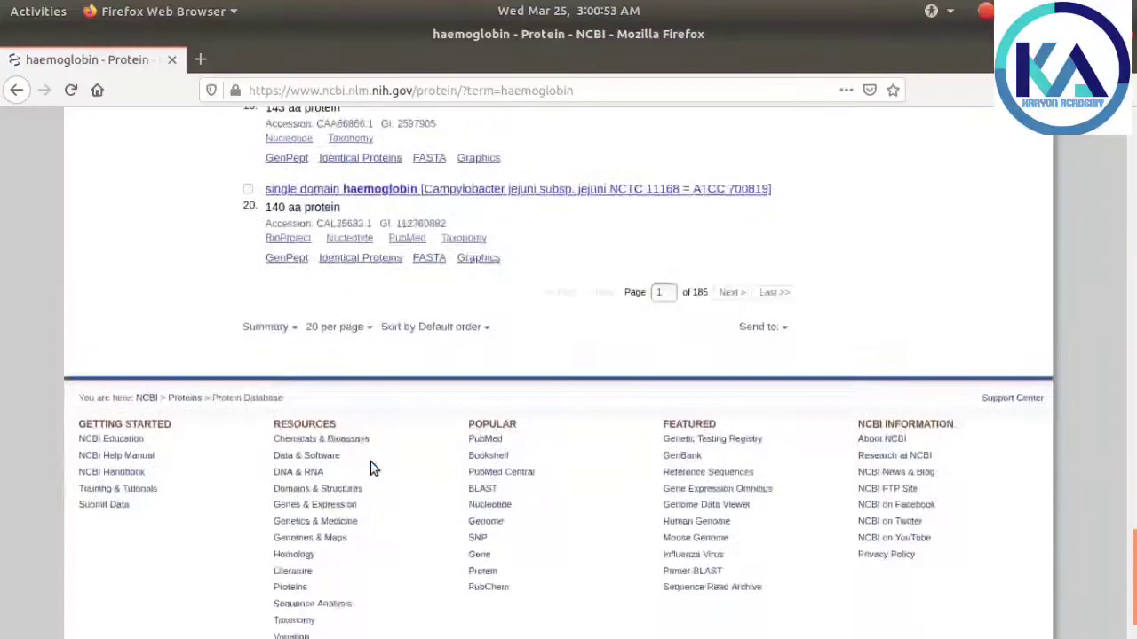
{"action": "scroll", "coordinate": [371, 468], "scroll_direction": "up", "scroll_amount": 15}
{"action": "scroll", "coordinate": [370, 468], "scroll_direction": "up", "scroll_amount": 7}
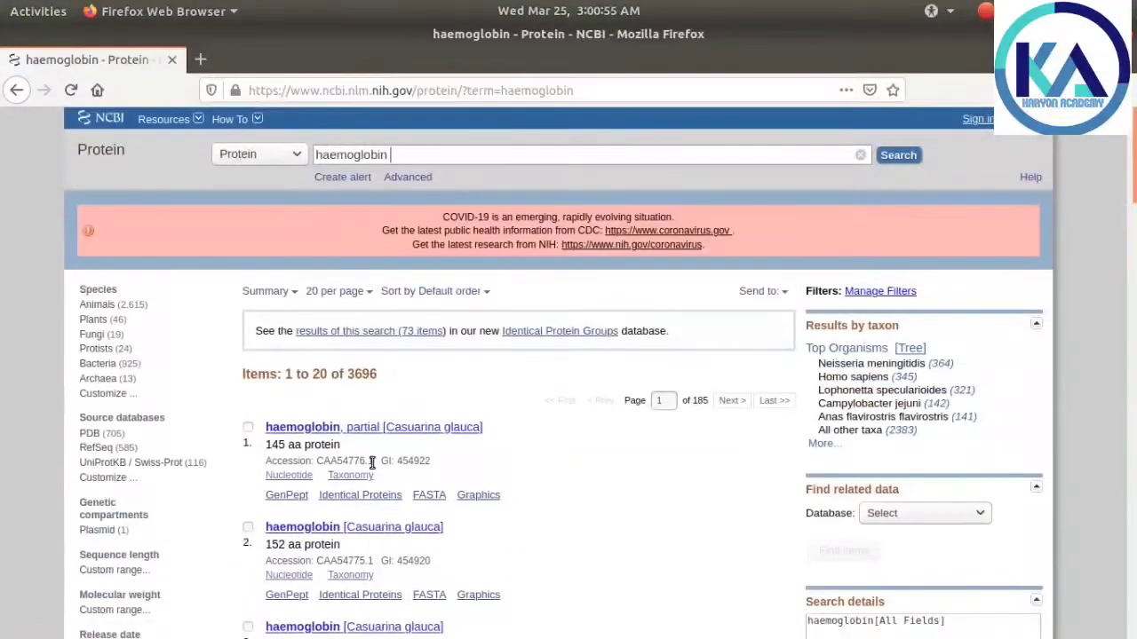
Step: Refine the query to 'haemoglobin AND homo sapiens', giving 454 results
{"action": "left_click", "coordinate": [413, 156]}
{"action": "type", "text": "AND homo sap"}
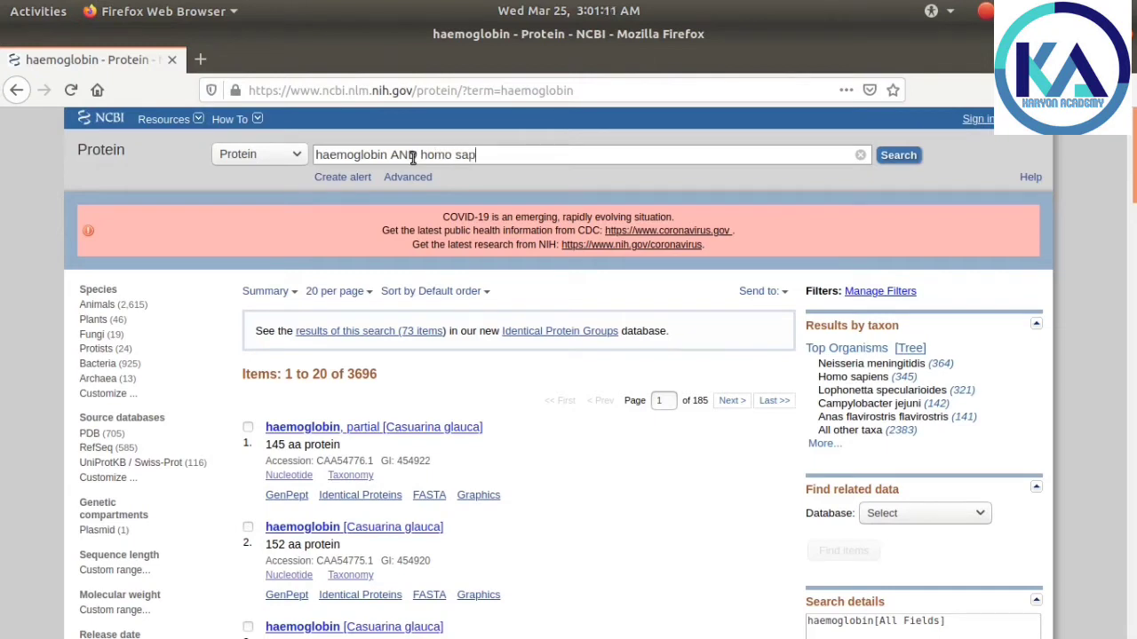
{"action": "type", "text": "ien"}
{"action": "key", "text": "BackSpace"}
{"action": "type", "text": "ens"}
{"action": "left_click", "coordinate": [905, 156]}
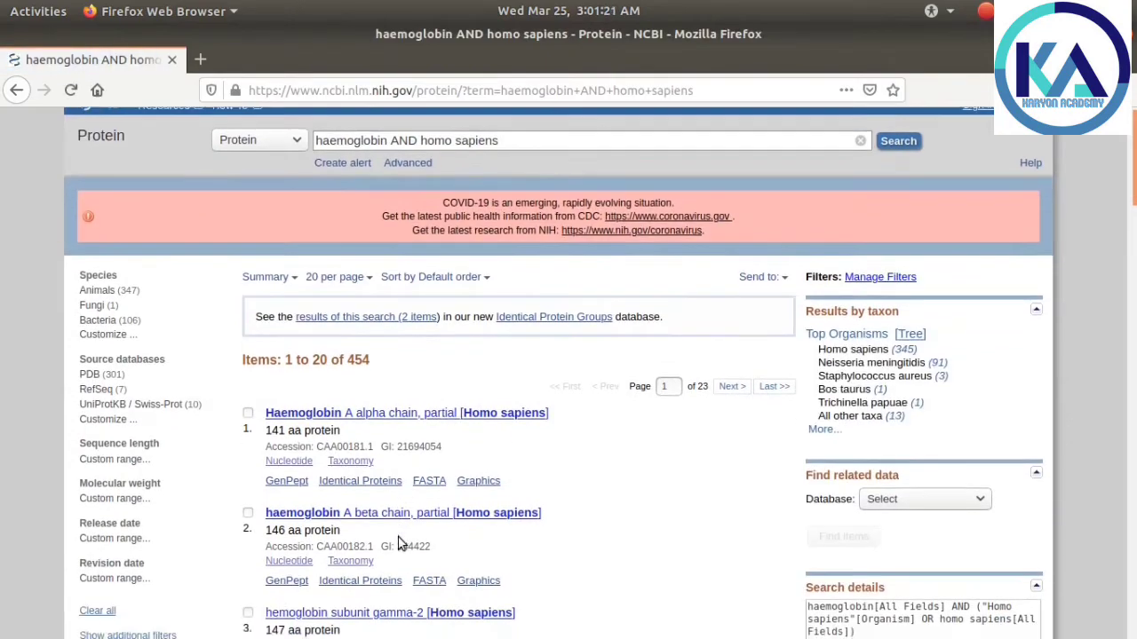
{"action": "scroll", "coordinate": [400, 540], "scroll_direction": "down", "scroll_amount": 3}
{"action": "scroll", "coordinate": [399, 540], "scroll_direction": "down", "scroll_amount": 9}
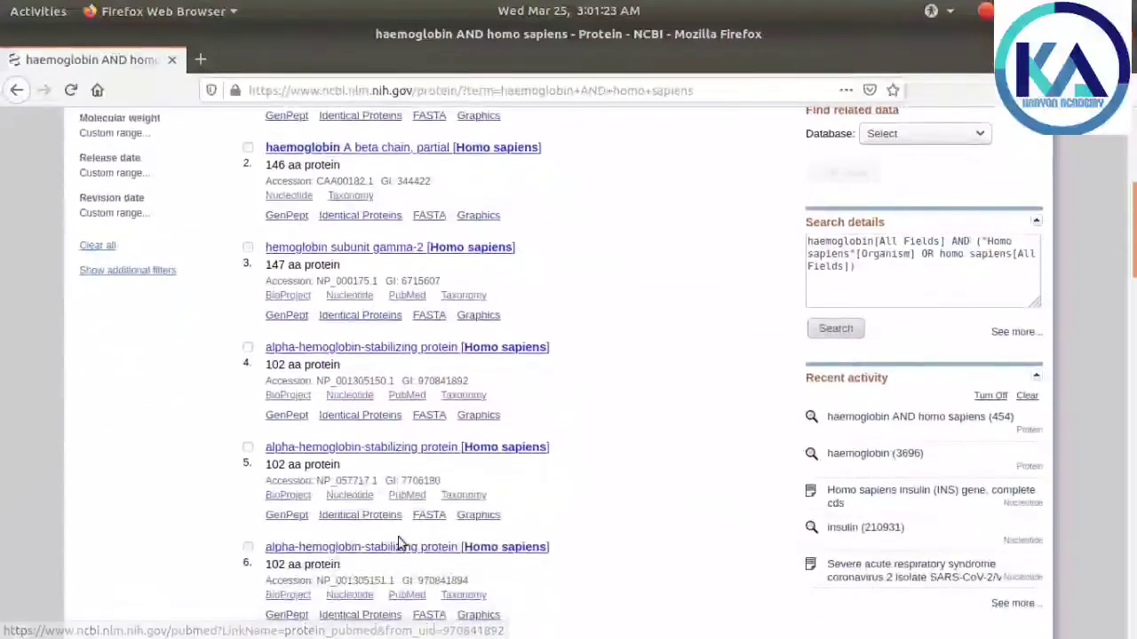
{"action": "scroll", "coordinate": [400, 541], "scroll_direction": "down", "scroll_amount": 1}
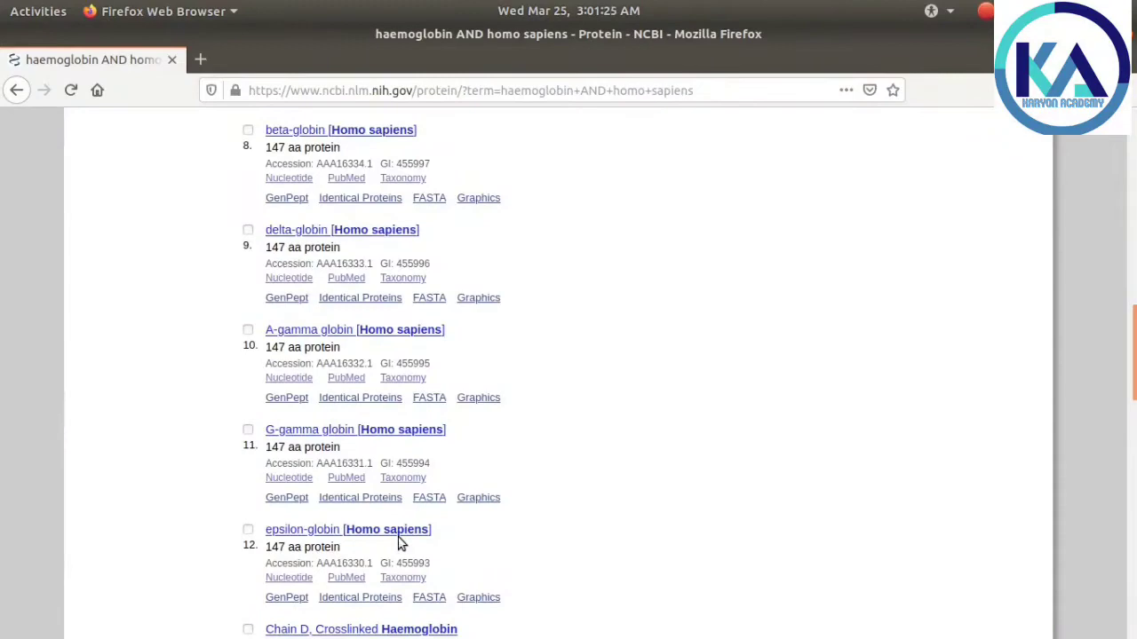
{"action": "scroll", "coordinate": [398, 538], "scroll_direction": "up", "scroll_amount": 15}
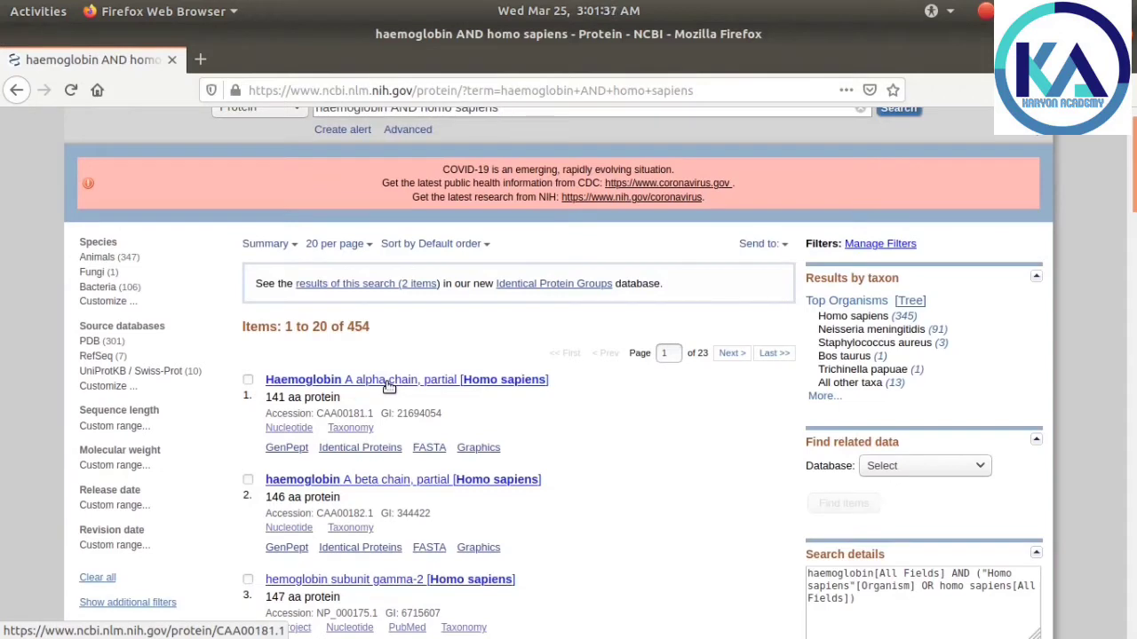
Step: Open the CAA00181.1 Haemoglobin A alpha chain record and review its features and sequence
{"action": "left_click", "coordinate": [389, 385]}
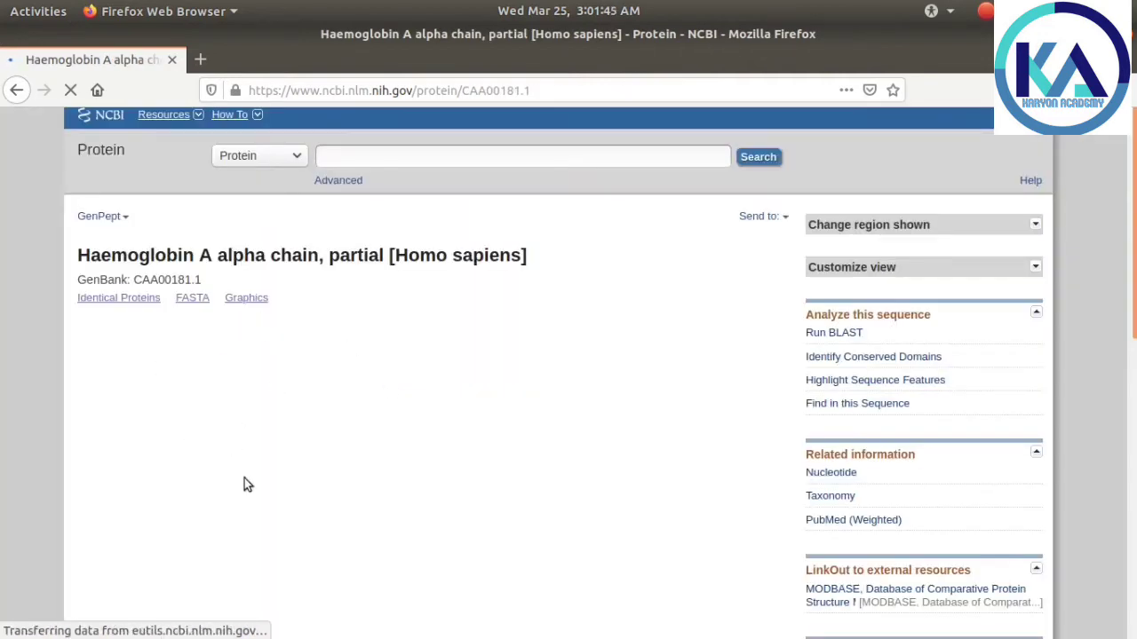
{"action": "scroll", "coordinate": [338, 400], "scroll_direction": "down", "scroll_amount": 3}
{"action": "scroll", "coordinate": [338, 400], "scroll_direction": "down", "scroll_amount": 4}
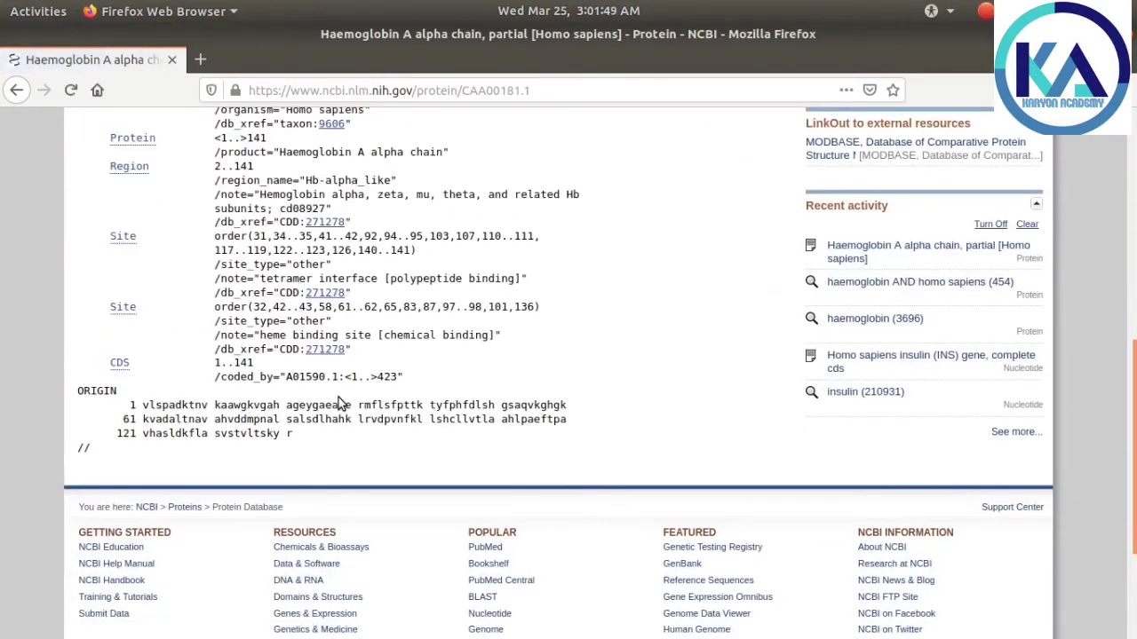
{"action": "scroll", "coordinate": [339, 397], "scroll_direction": "up", "scroll_amount": 10}
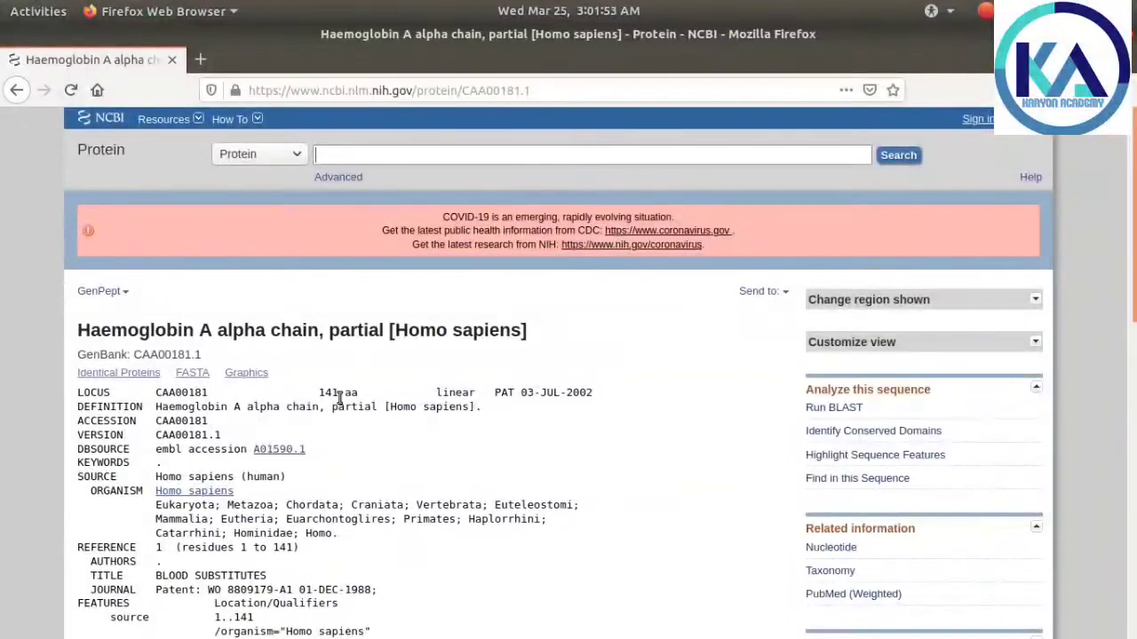
{"action": "scroll", "coordinate": [331, 432], "scroll_direction": "down", "scroll_amount": 3}
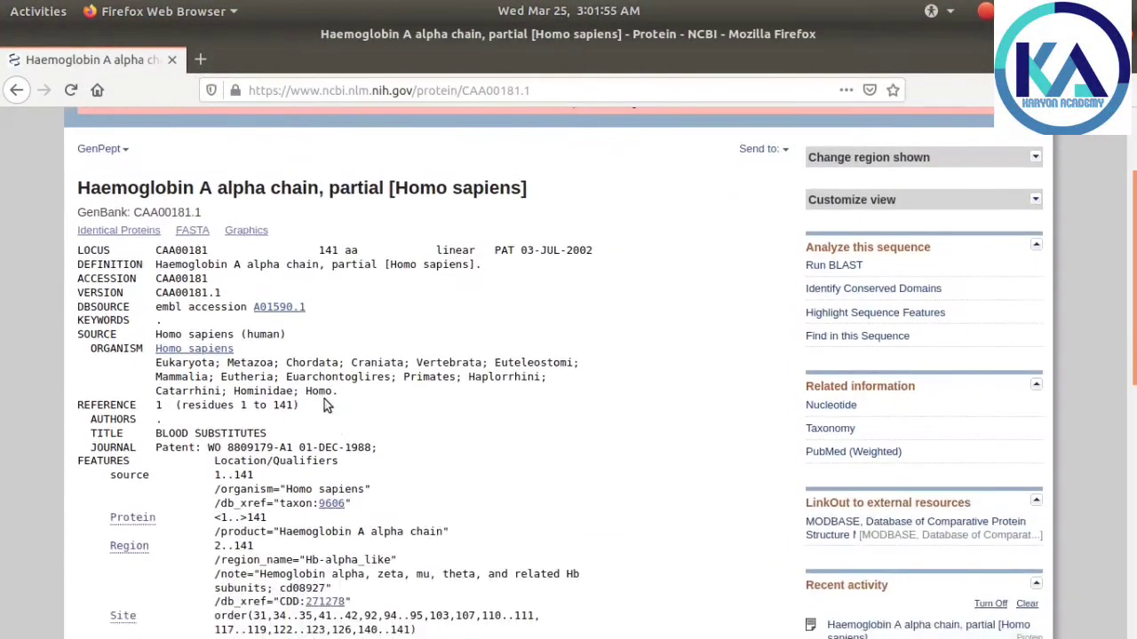
{"action": "left_click", "coordinate": [194, 231]}
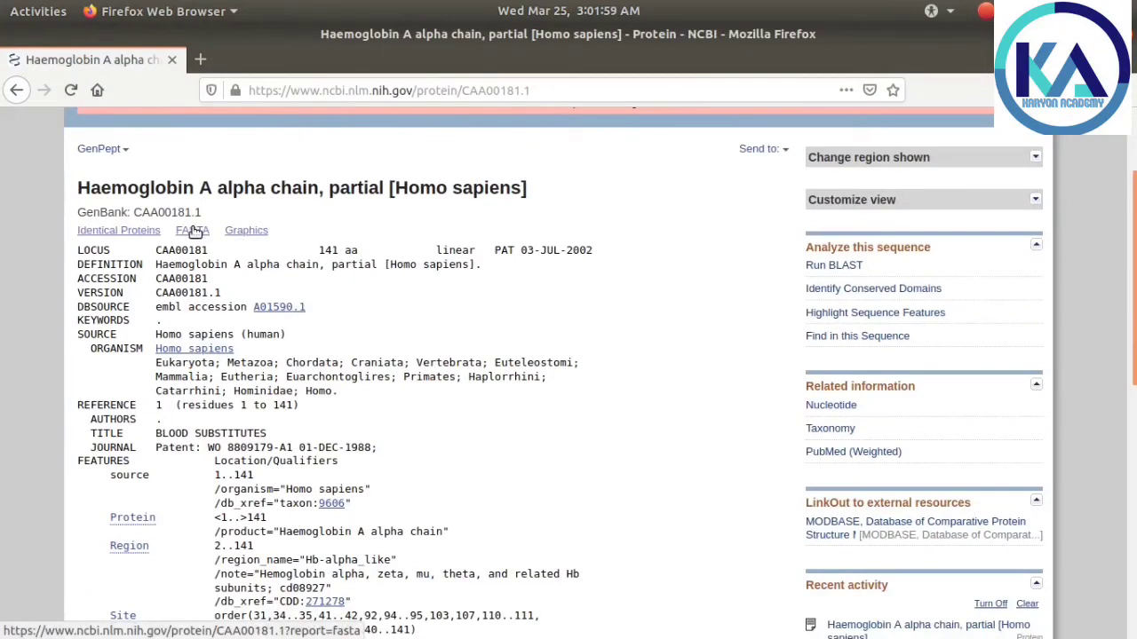
Step: Display record CAA00181.1 in FASTA format and inspect its header line
{"action": "left_click", "coordinate": [195, 232]}
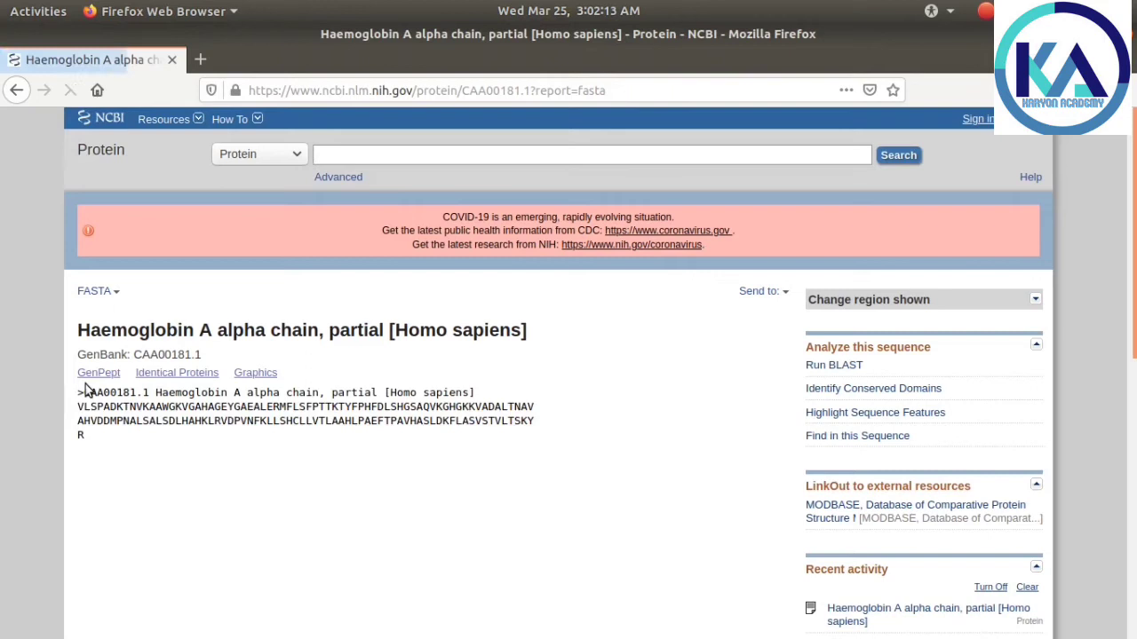
{"action": "left_click_drag", "start_coordinate": [84, 393], "coordinate": [74, 400]}
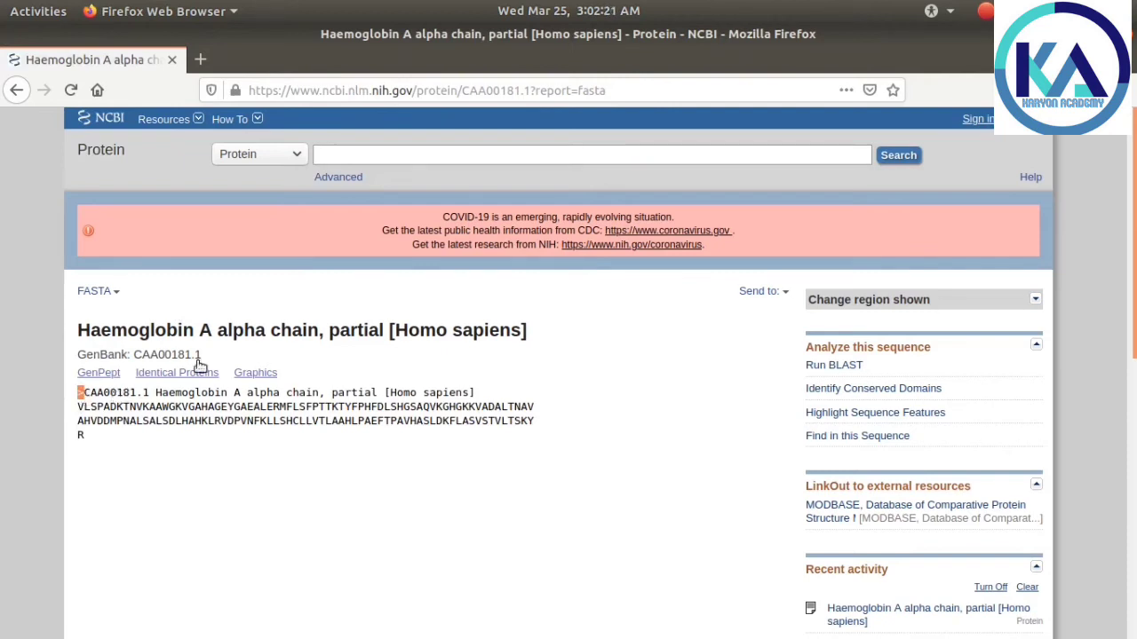
{"action": "left_click", "coordinate": [236, 356]}
Step: Export the record to a FASTA file with Show GI enabled via Send to > File
{"action": "left_click", "coordinate": [779, 292]}
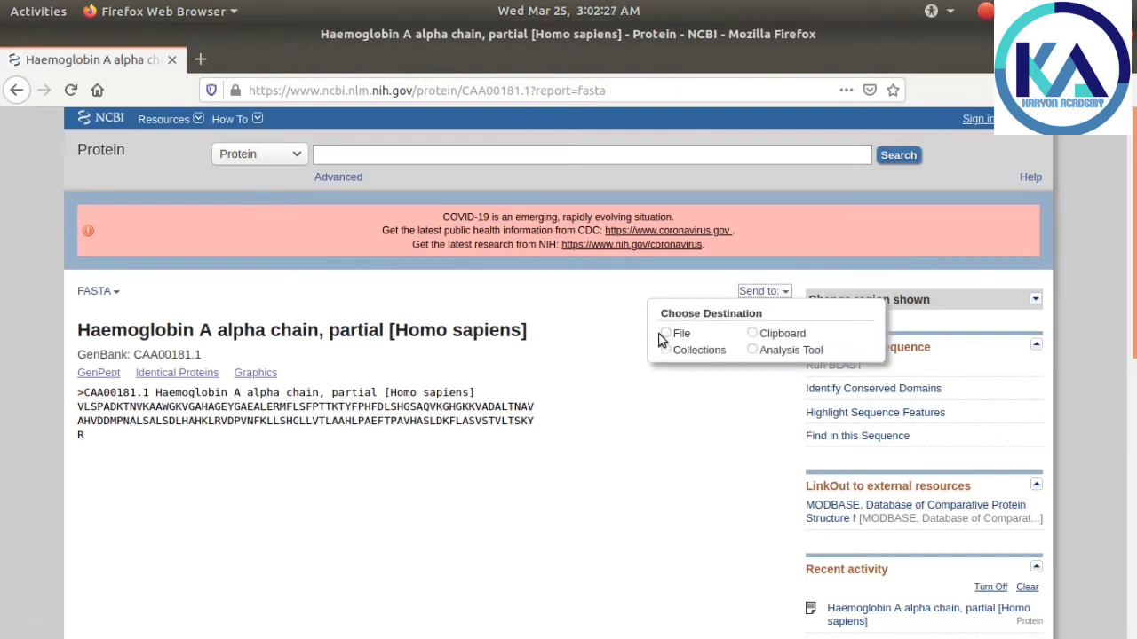
{"action": "left_click", "coordinate": [670, 335]}
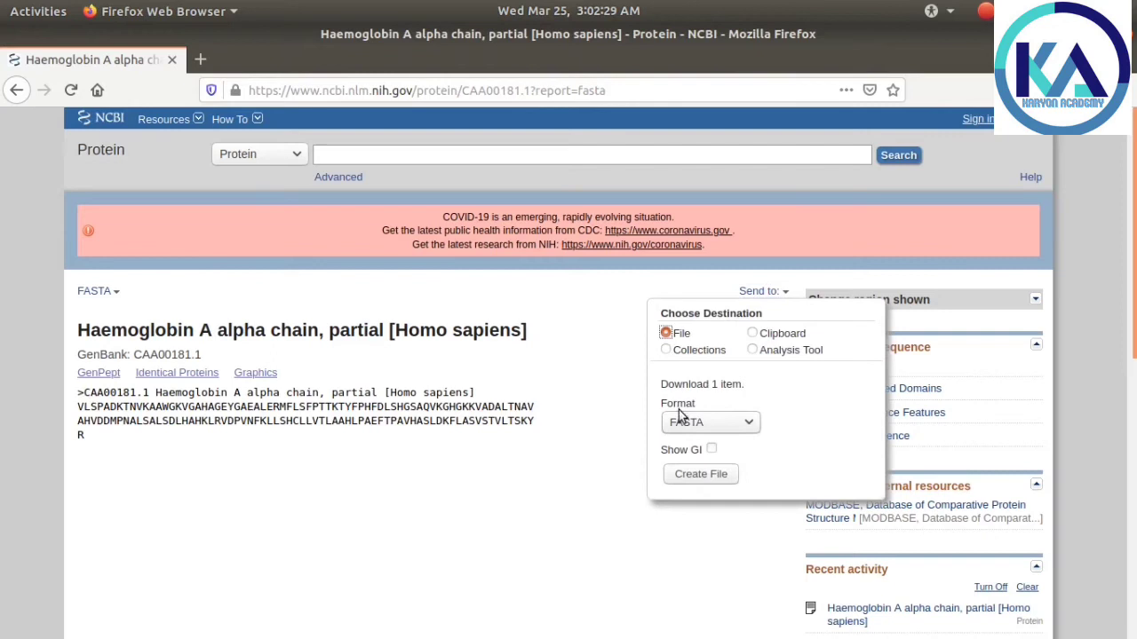
{"action": "left_click", "coordinate": [711, 450]}
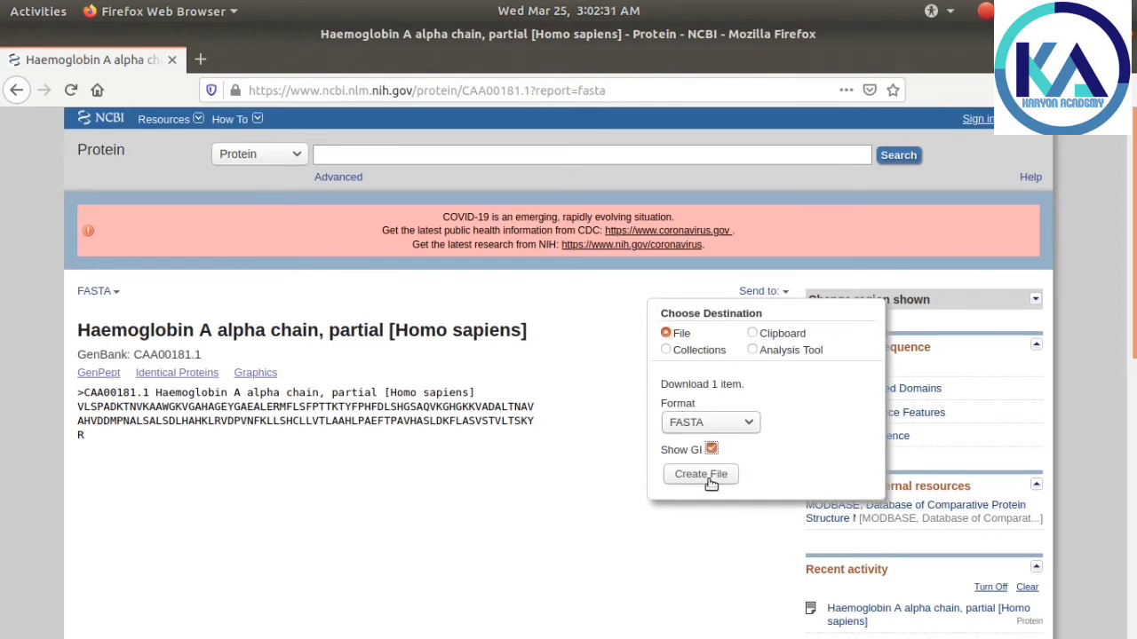
{"action": "left_click", "coordinate": [701, 476]}
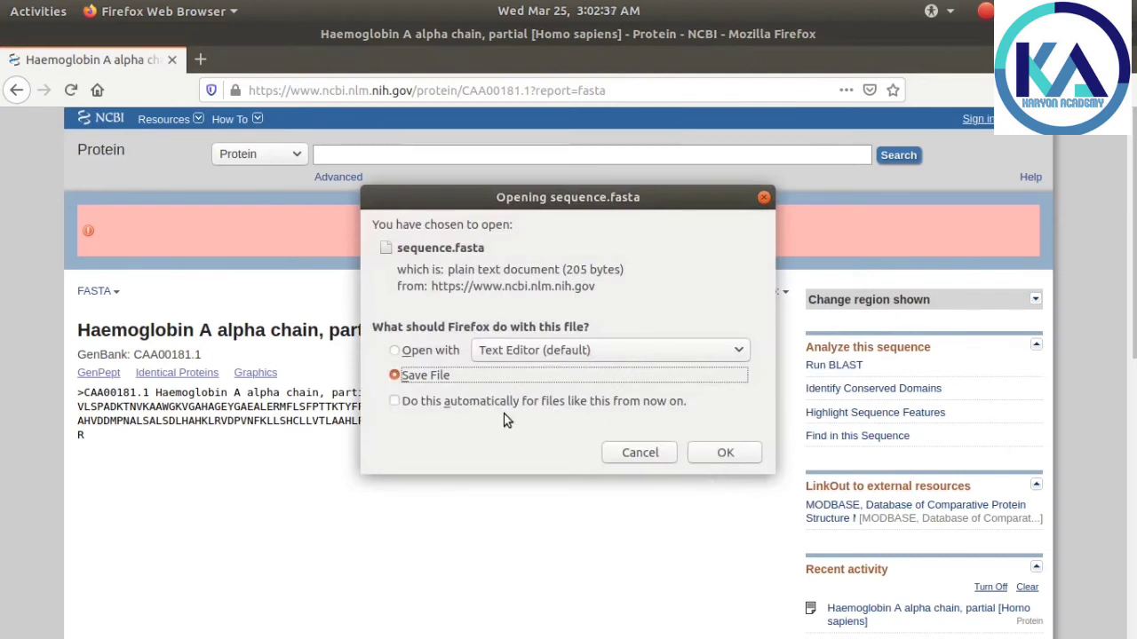
Step: Save the download and open sequence(2).fasta in Text Editor
{"action": "left_click", "coordinate": [727, 461]}
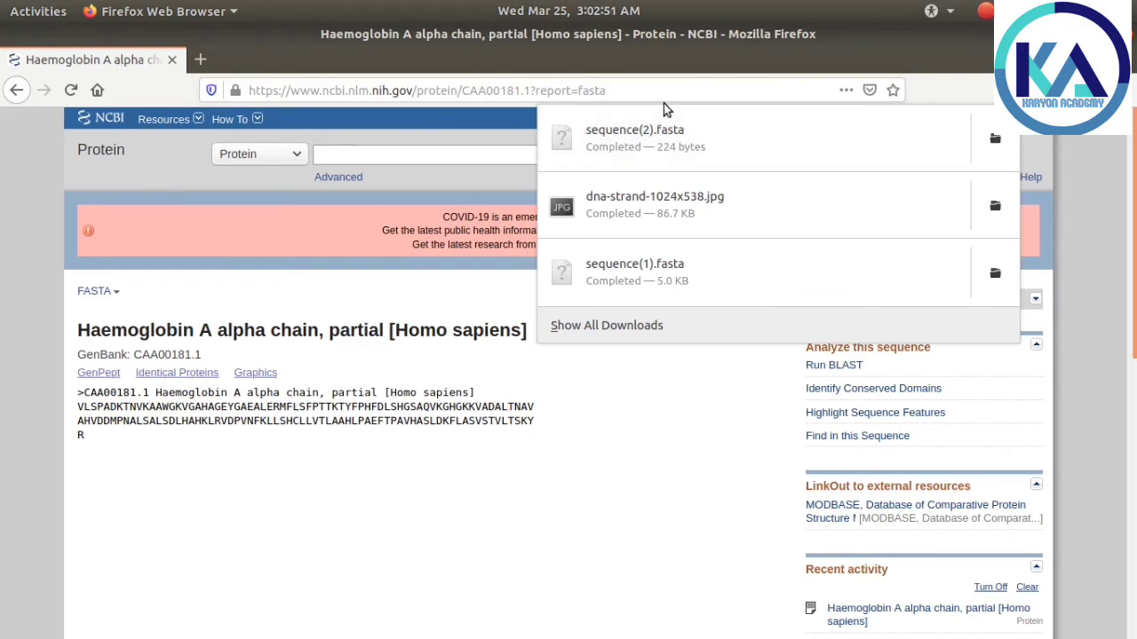
{"action": "left_click", "coordinate": [668, 132]}
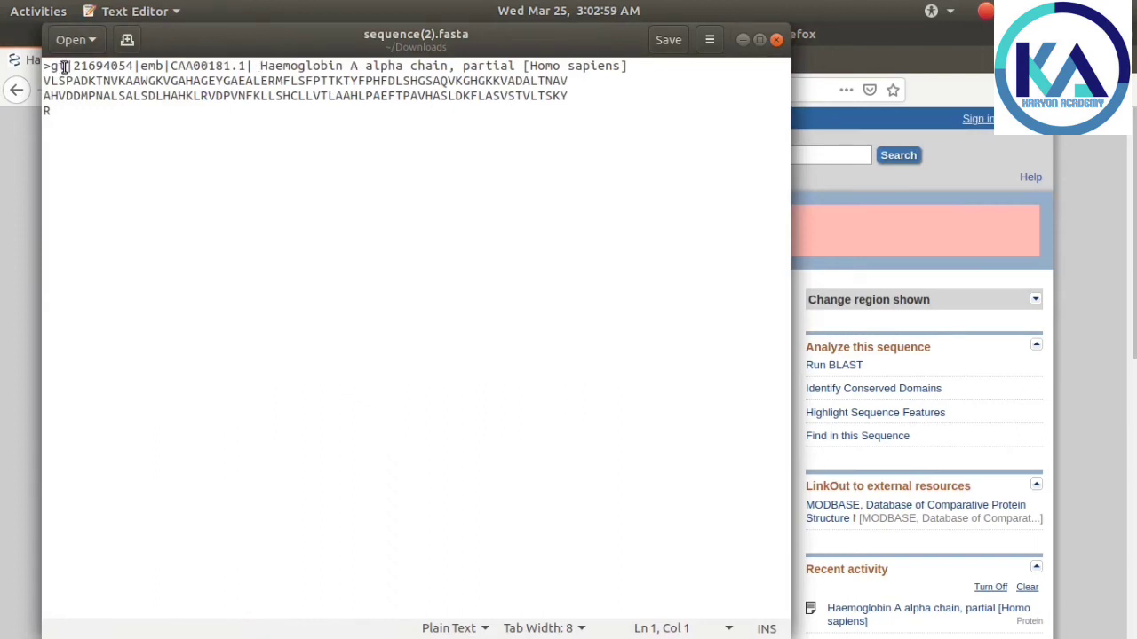
Step: Highlight the '>gi' header prefix, then select the three amino-acid sequence lines
{"action": "left_click_drag", "start_coordinate": [65, 69], "coordinate": [125, 68]}
{"action": "left_click", "coordinate": [237, 68]}
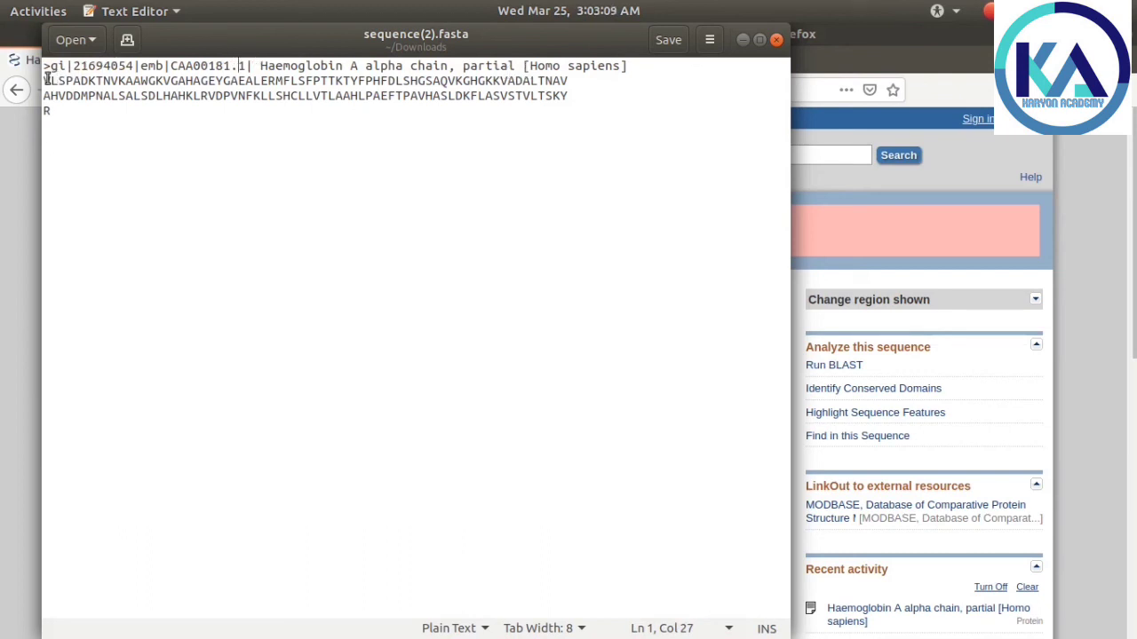
{"action": "left_click_drag", "start_coordinate": [47, 79], "coordinate": [62, 106]}
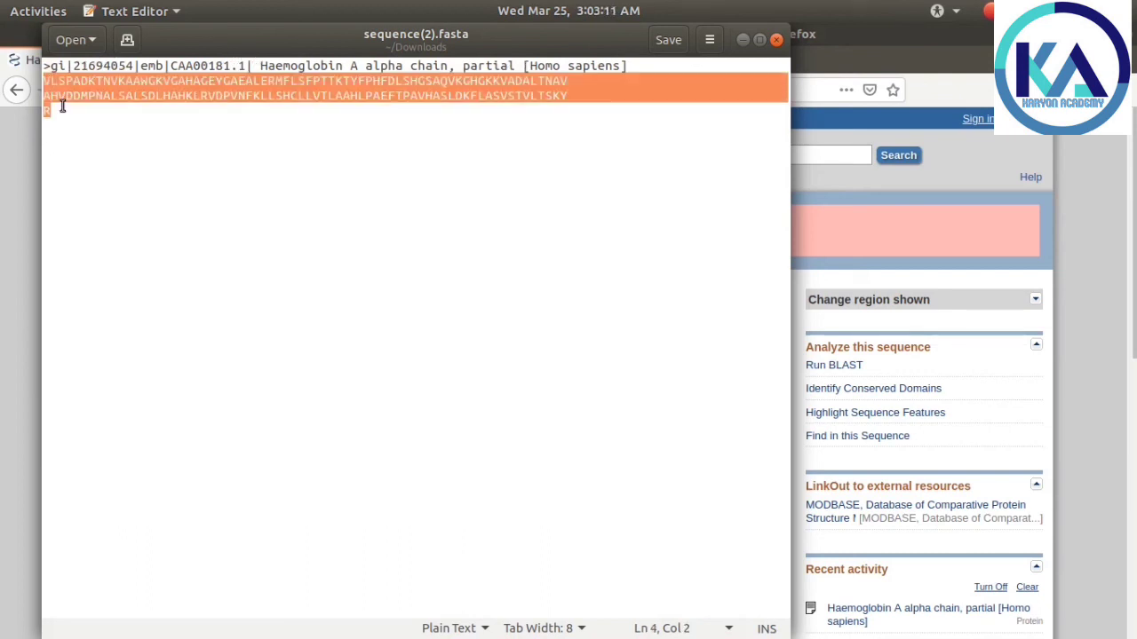